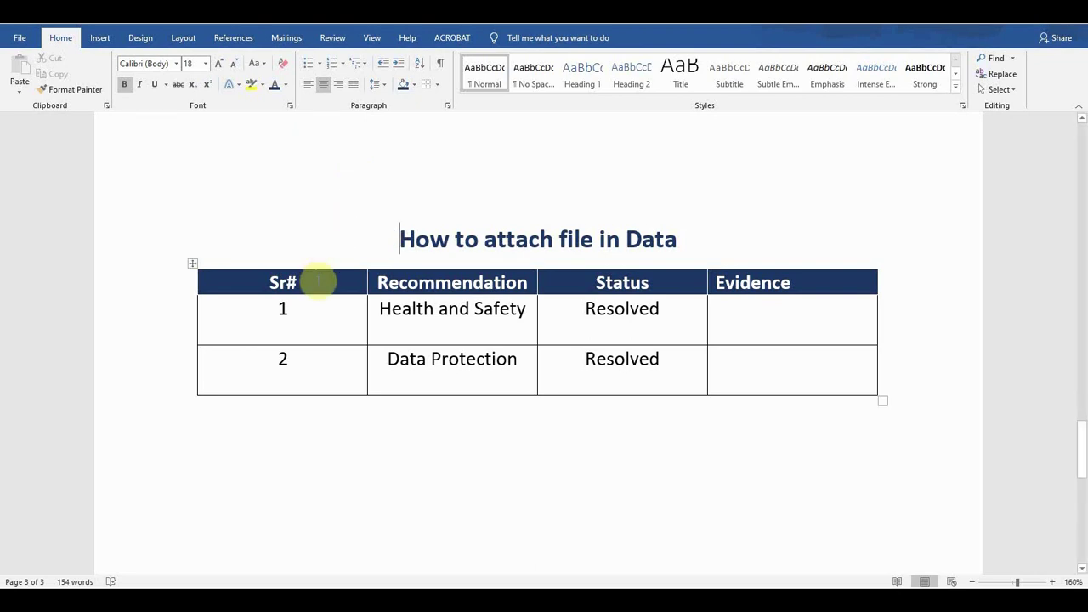
Place the insertion point in row 1's empty Evidence cell of the table
{"action": "left_click", "coordinate": [318, 284]}
{"action": "left_click", "coordinate": [492, 283]}
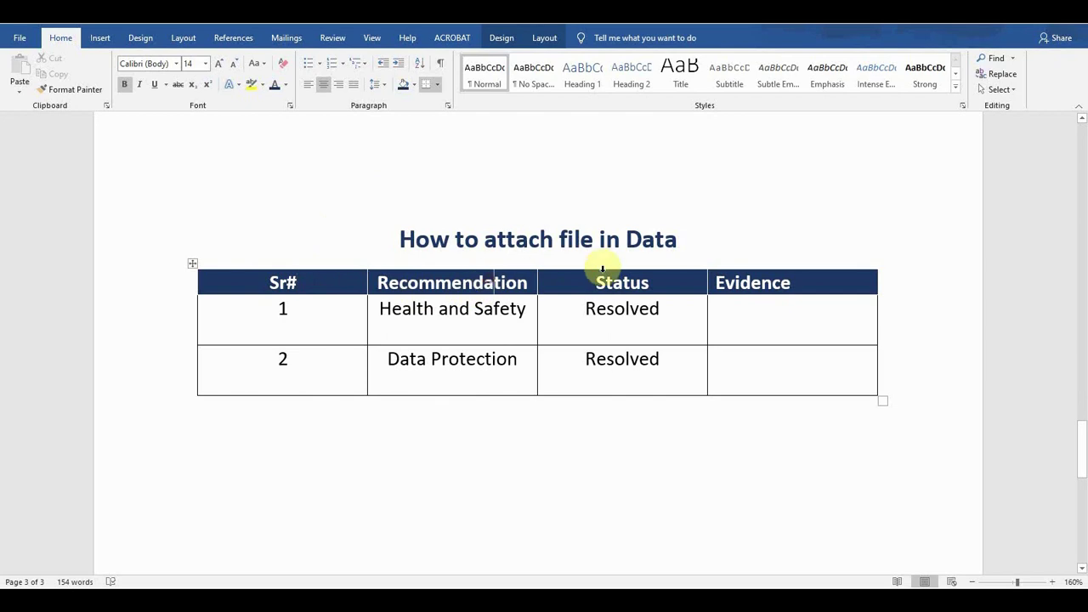
{"action": "left_click", "coordinate": [795, 316]}
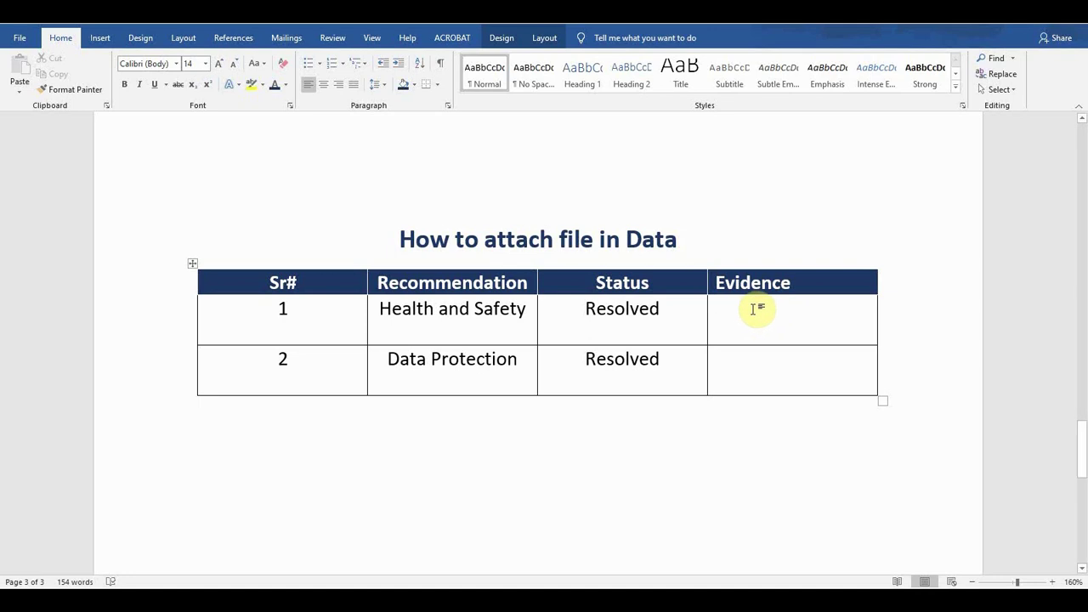
{"action": "left_click", "coordinate": [754, 310]}
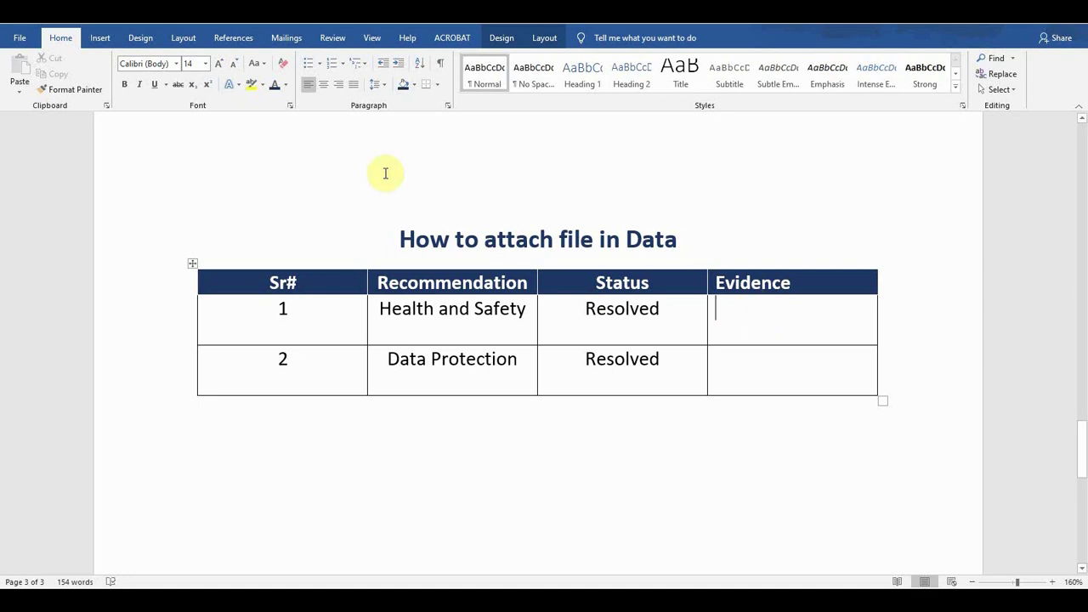
Open the Object dialog from the Insert tab's Object dropdown
{"action": "left_click", "coordinate": [100, 39]}
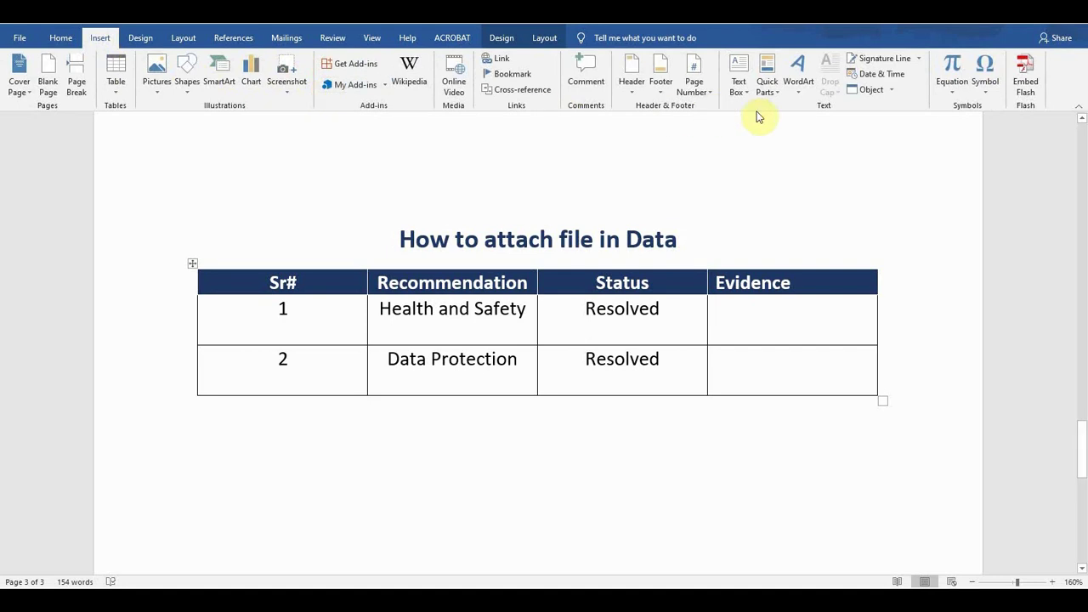
{"action": "left_click", "coordinate": [892, 92]}
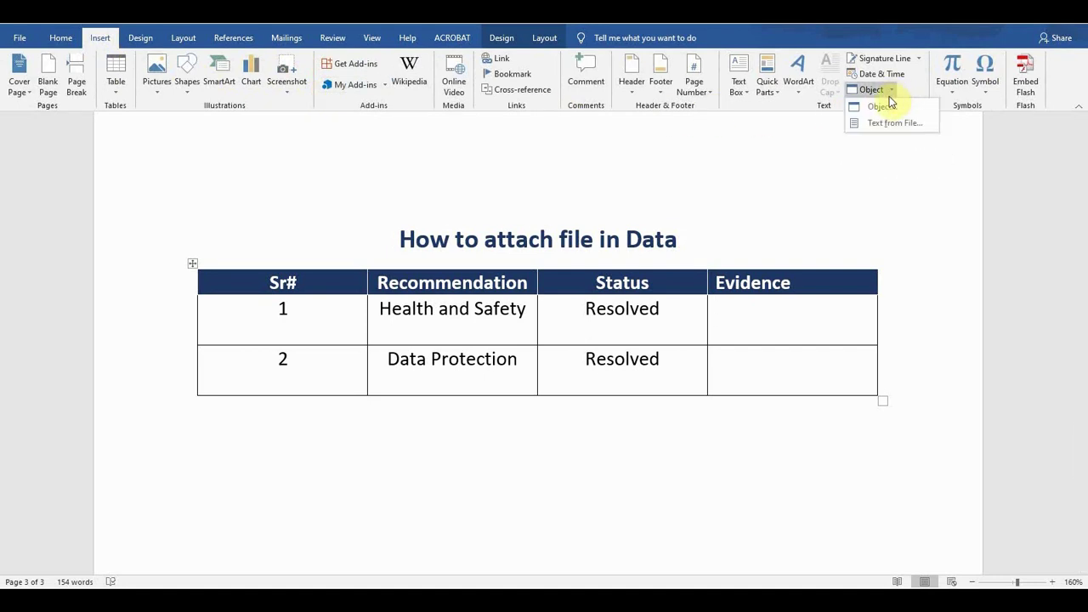
{"action": "left_click", "coordinate": [884, 106]}
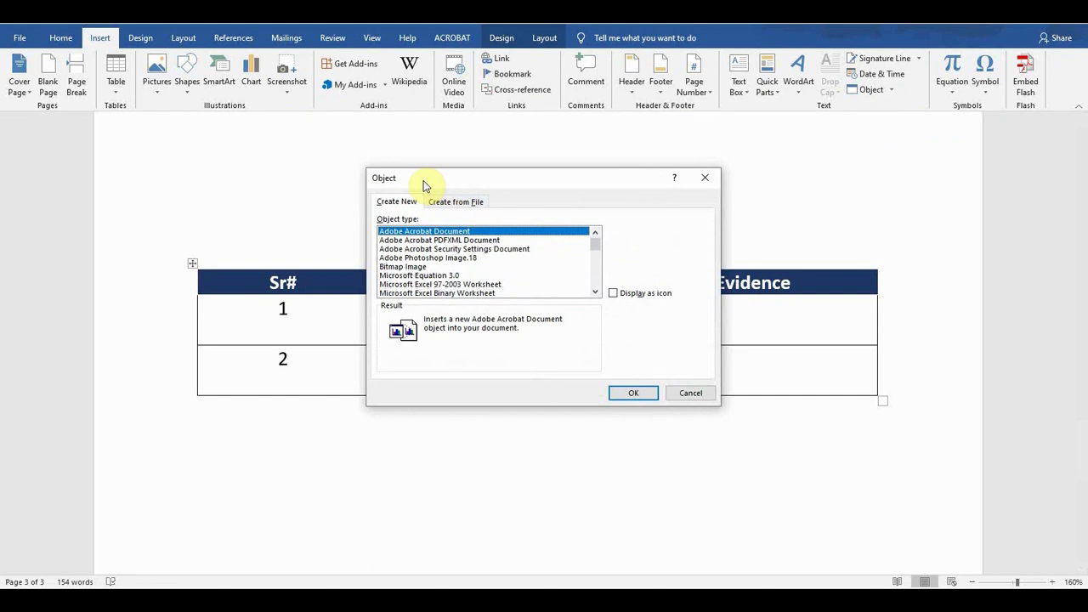
Under Create from File, browse to the Desktop and select Evidence1.xlsx
{"action": "left_click", "coordinate": [453, 204]}
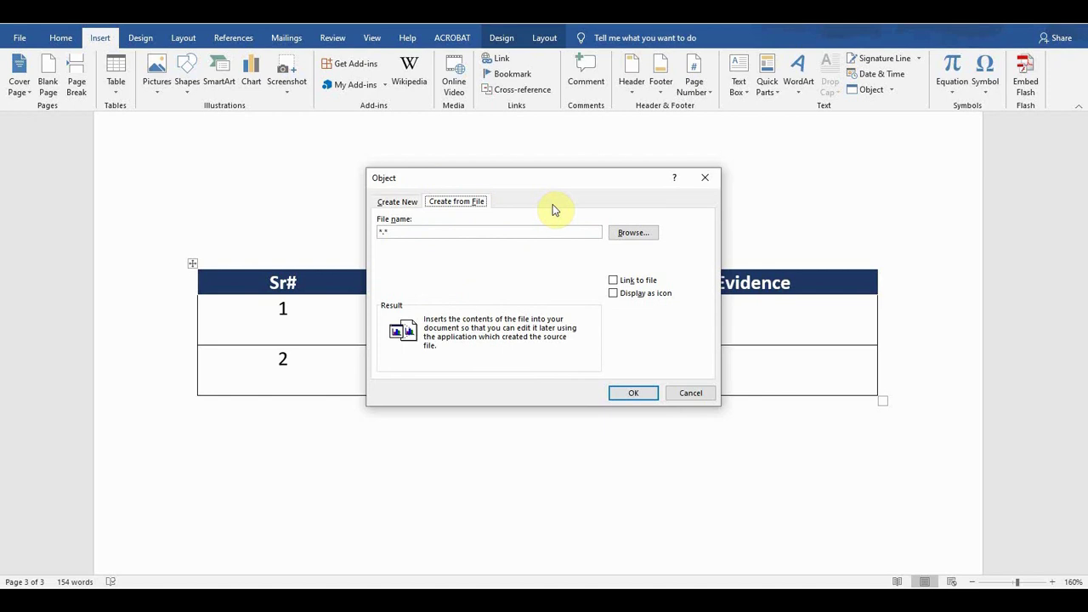
{"action": "left_click", "coordinate": [640, 239]}
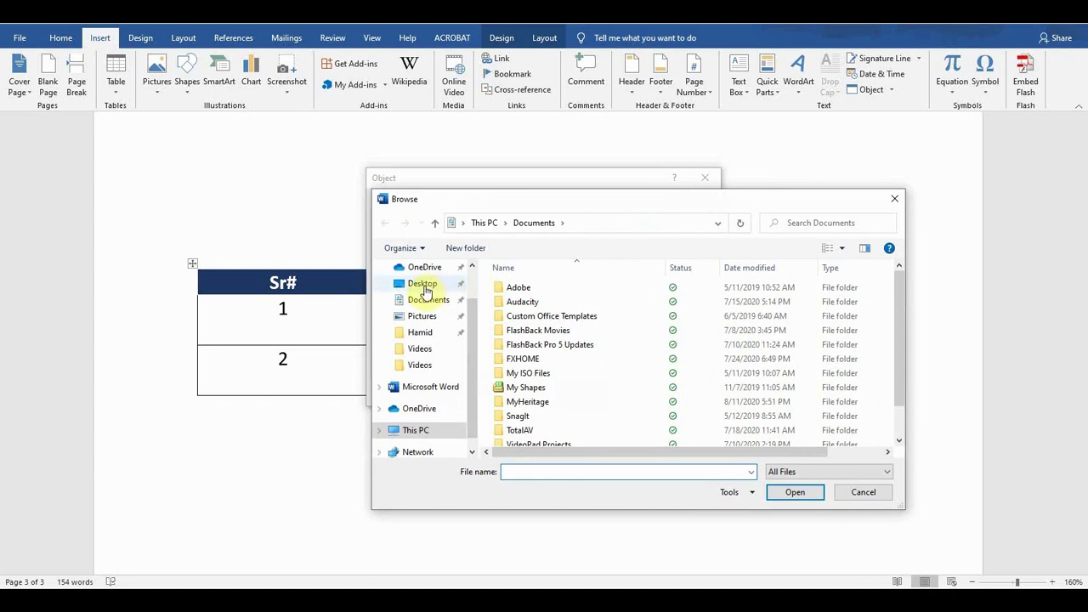
{"action": "left_click", "coordinate": [425, 289]}
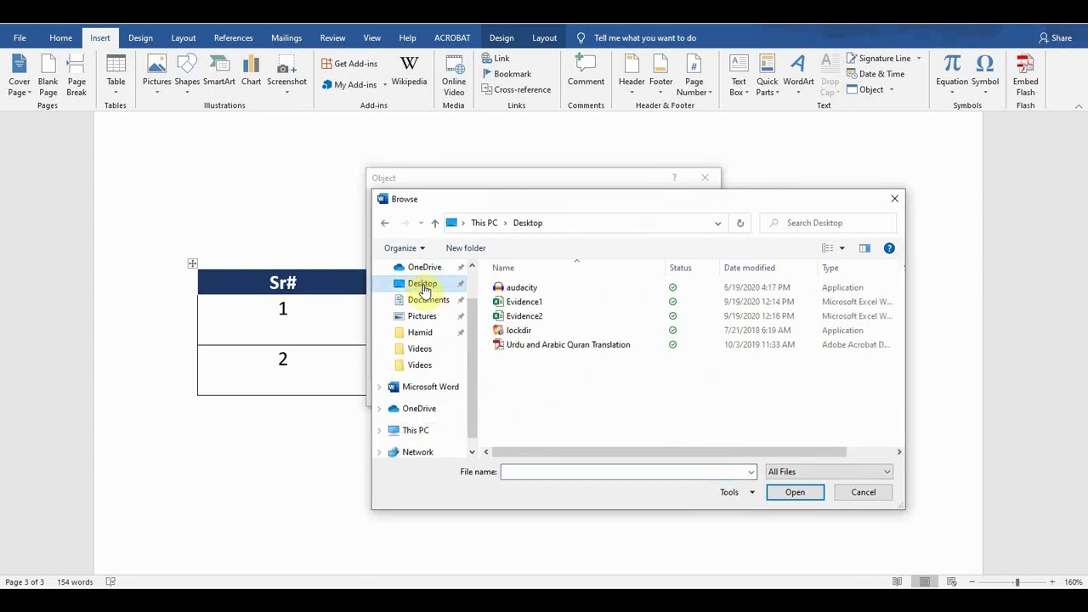
{"action": "left_click", "coordinate": [508, 305]}
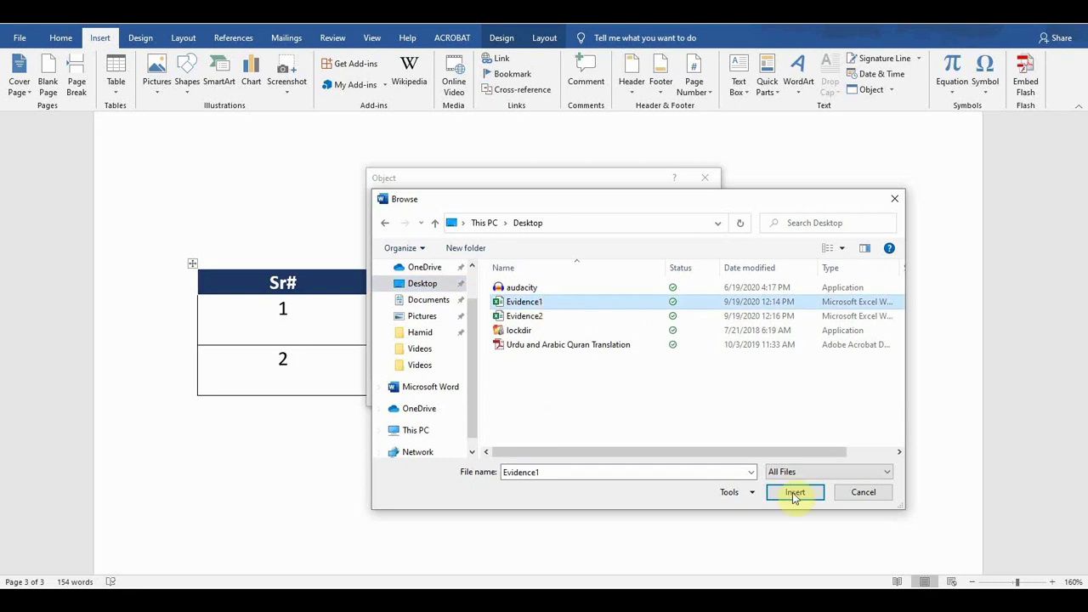
Insert Evidence1.xlsx with Display as icon ticked so it embeds as an Excel icon
{"action": "left_click", "coordinate": [795, 492]}
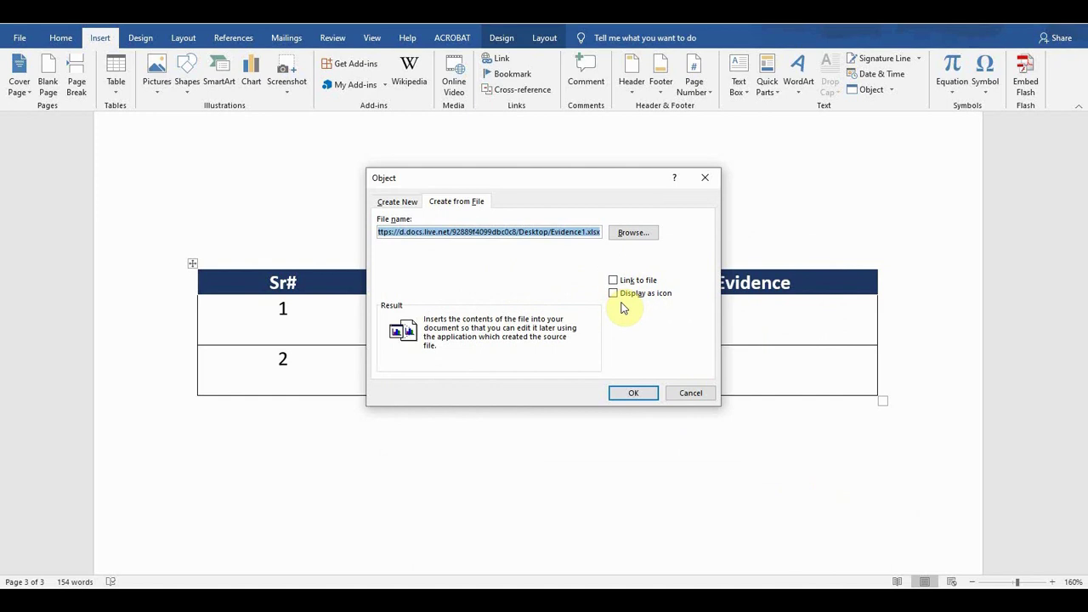
{"action": "left_click", "coordinate": [613, 294]}
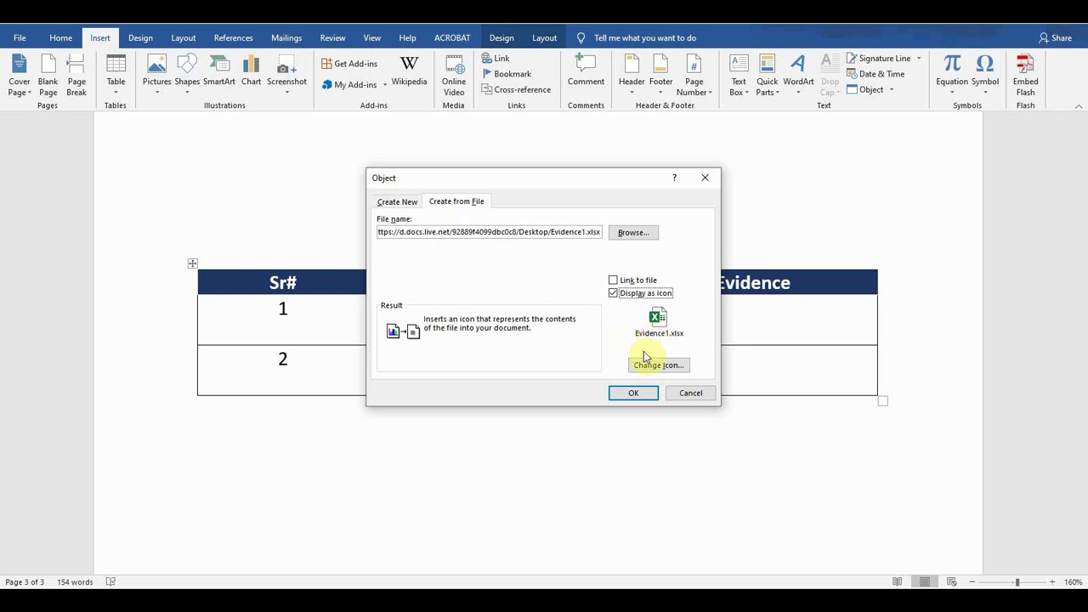
{"action": "left_click", "coordinate": [630, 393]}
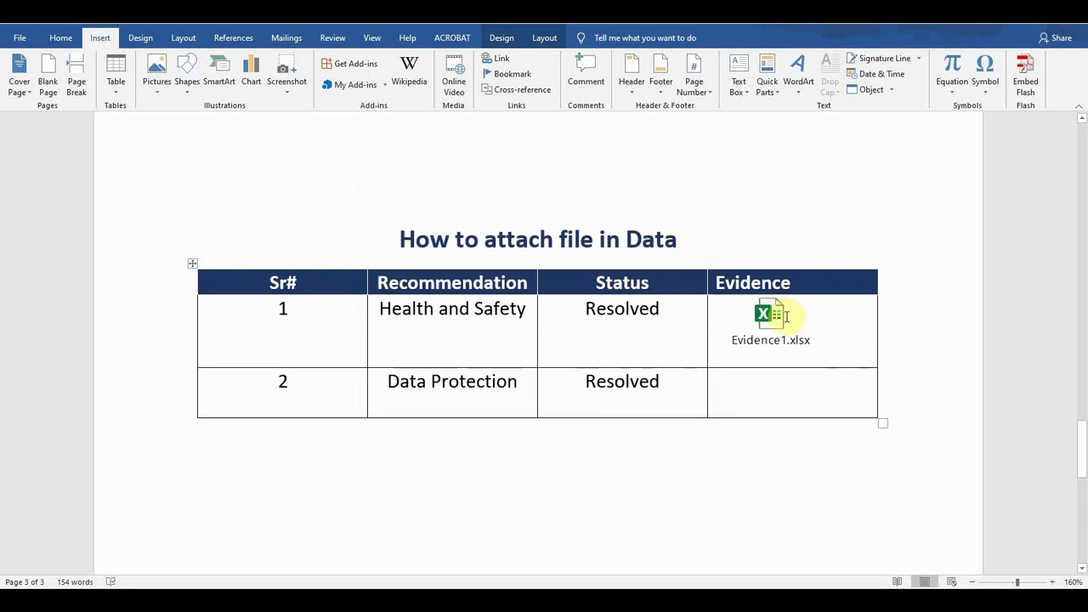
Shrink the Evidence1.xlsx icon by its corner handle, then move into row 2's Evidence cell
{"action": "left_click", "coordinate": [776, 330]}
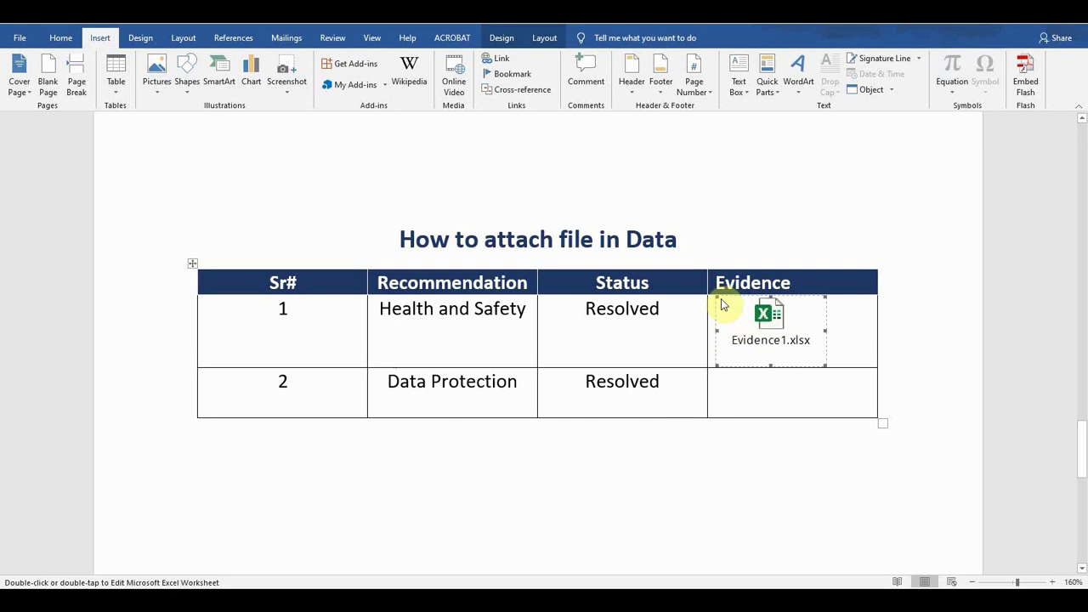
{"action": "left_click_drag", "start_coordinate": [718, 330], "coordinate": [729, 335]}
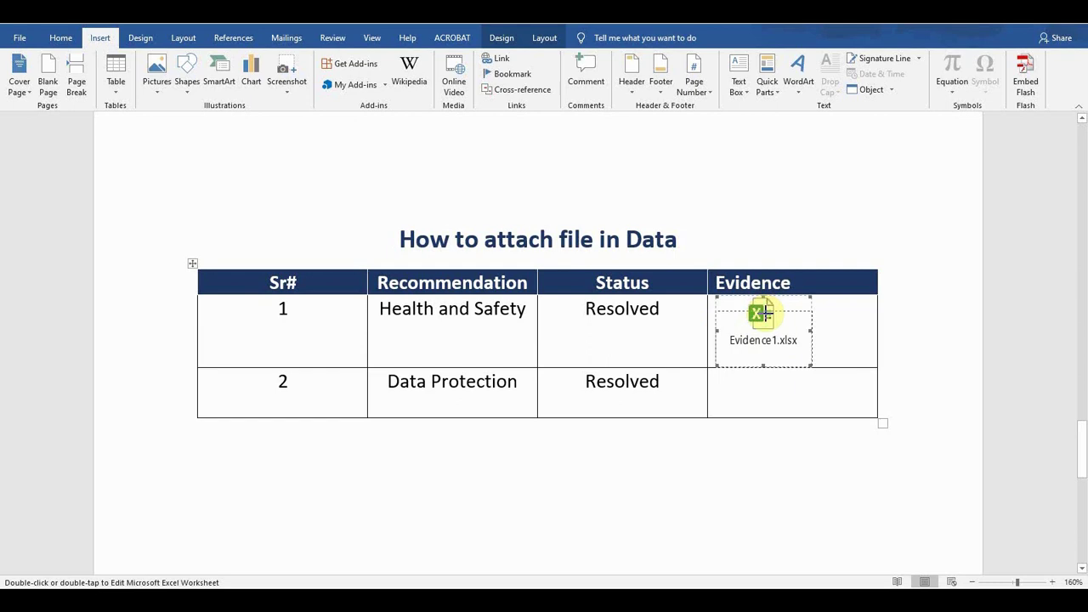
{"action": "left_click", "coordinate": [833, 338]}
{"action": "left_click", "coordinate": [752, 369]}
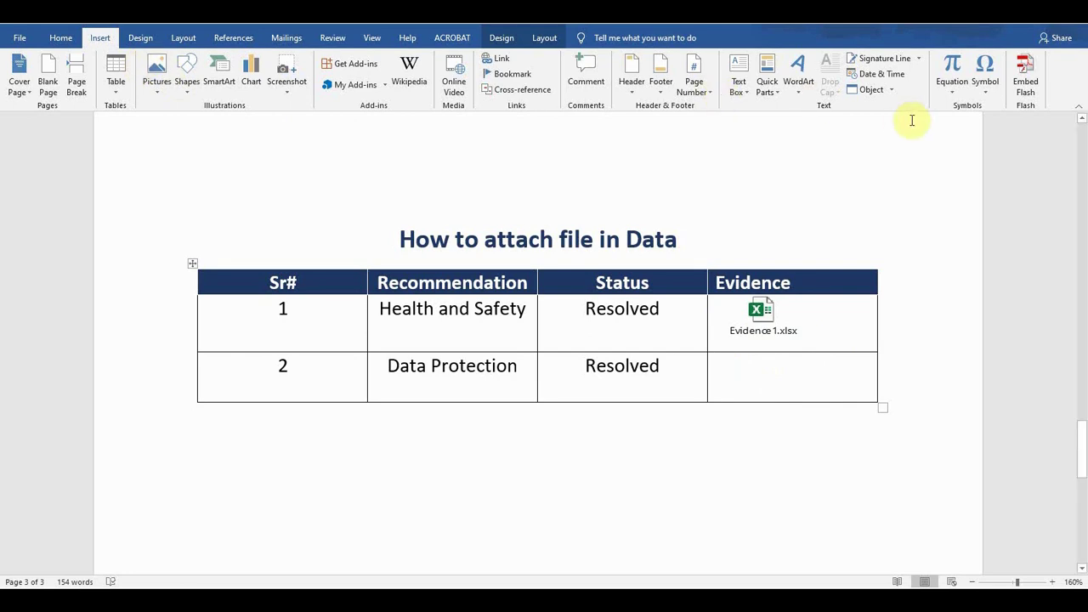
Start a new Object from File and choose Evidence2.xlsx from the Desktop
{"action": "left_click", "coordinate": [891, 90]}
{"action": "left_click", "coordinate": [884, 106]}
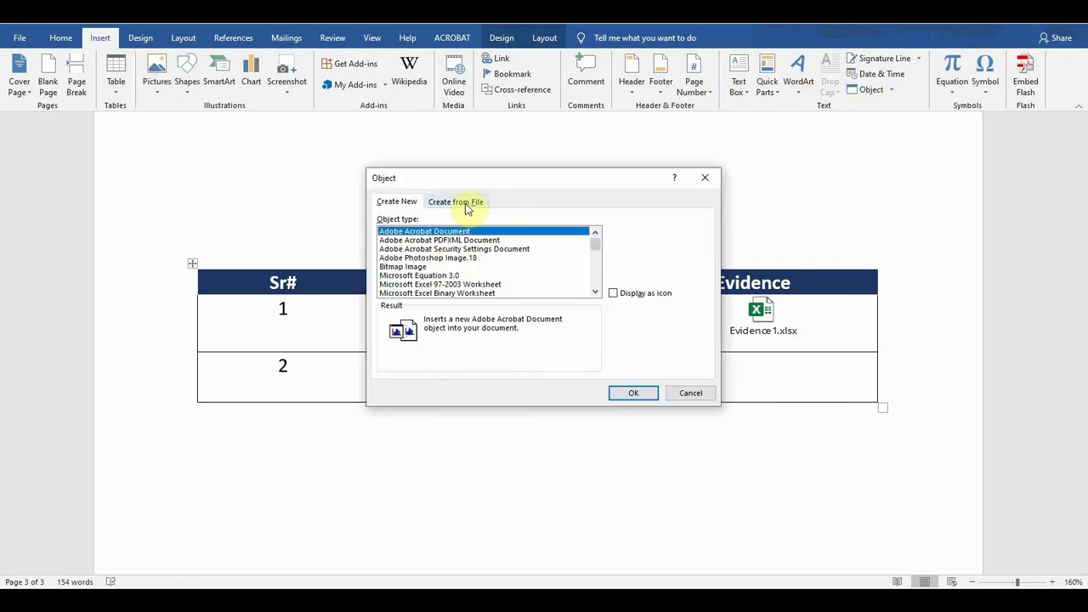
{"action": "left_click", "coordinate": [469, 205]}
{"action": "left_click", "coordinate": [641, 235]}
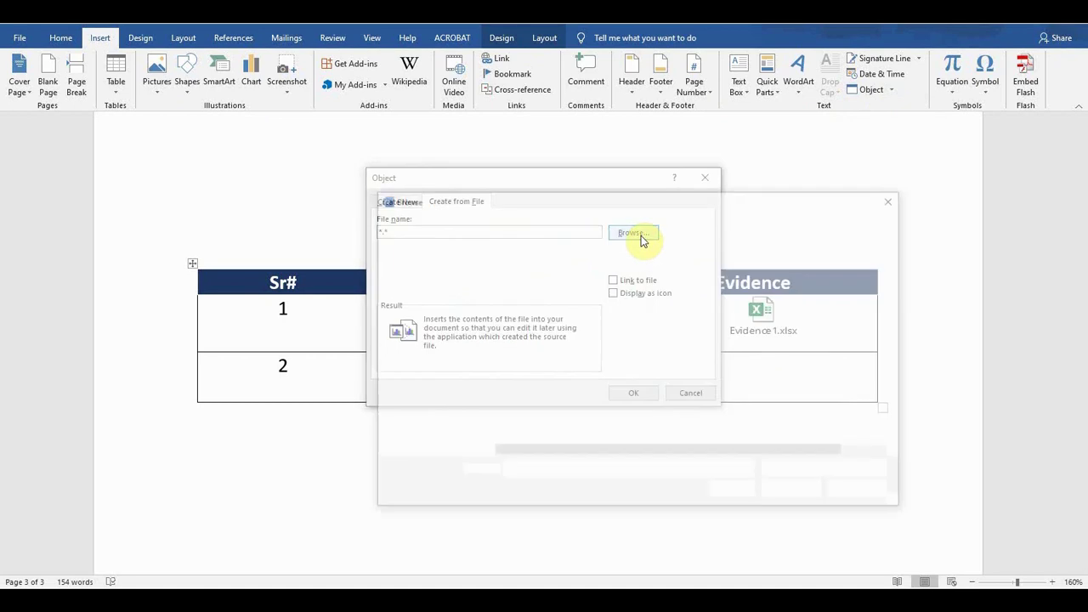
{"action": "left_click", "coordinate": [421, 283]}
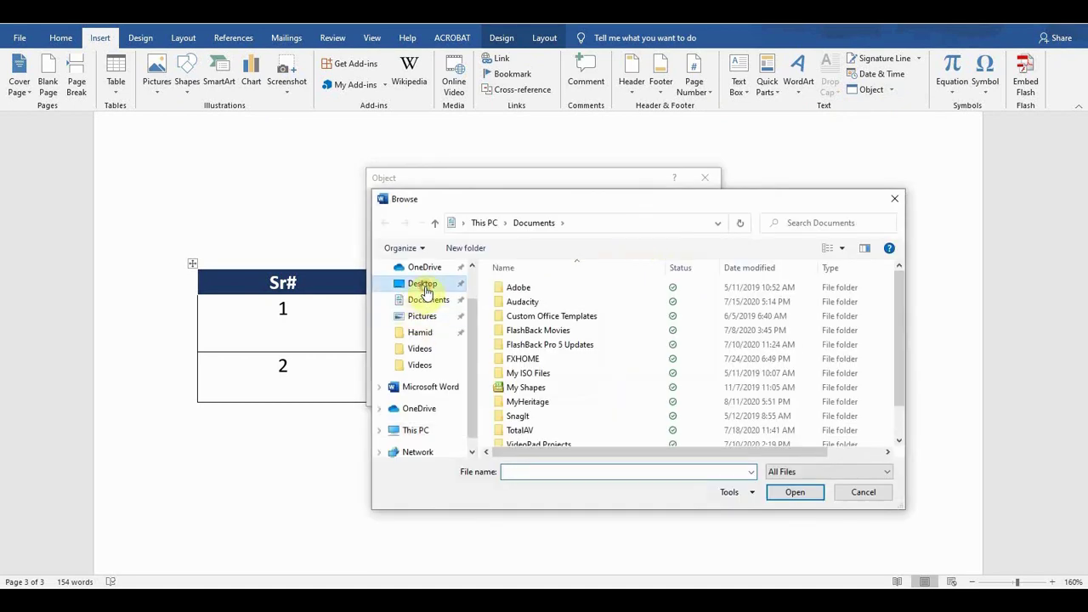
{"action": "left_click", "coordinate": [523, 316]}
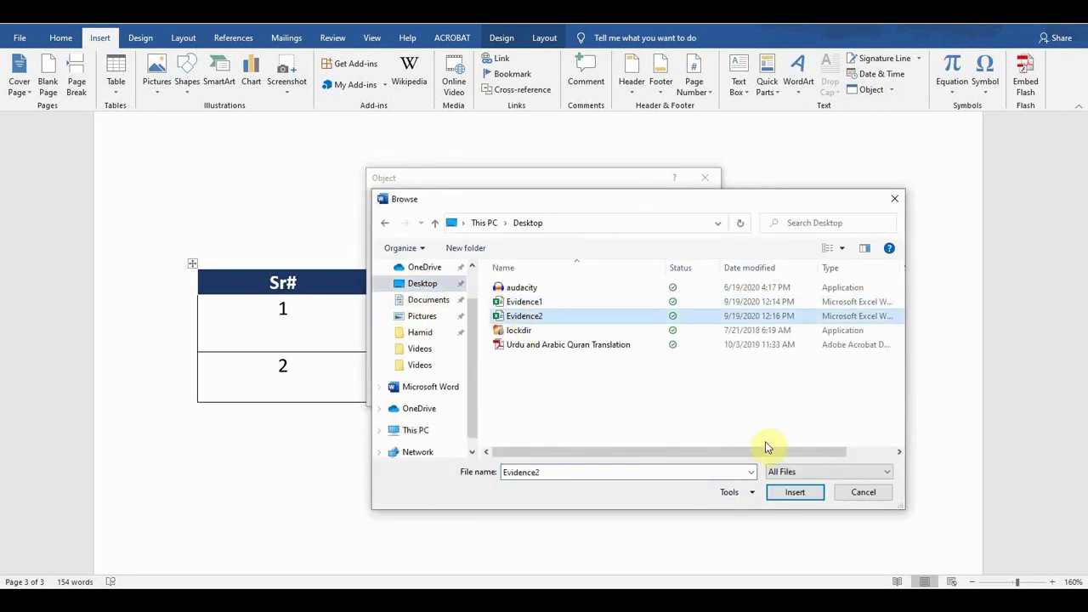
{"action": "left_click", "coordinate": [792, 492]}
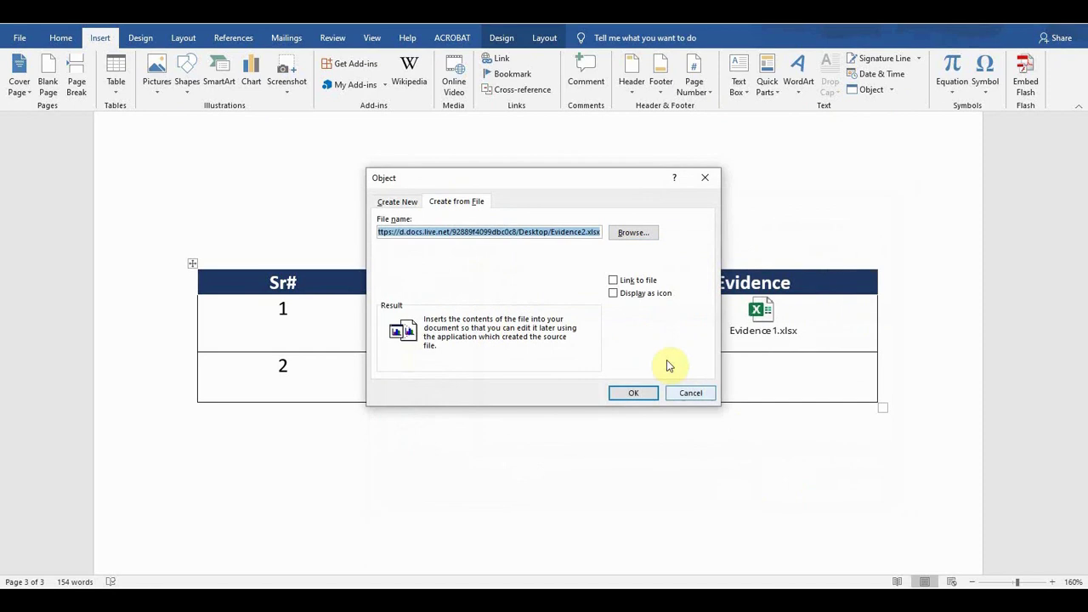
Set it to display as an icon and rename the icon caption to Data2.xlsx
{"action": "left_click", "coordinate": [618, 293]}
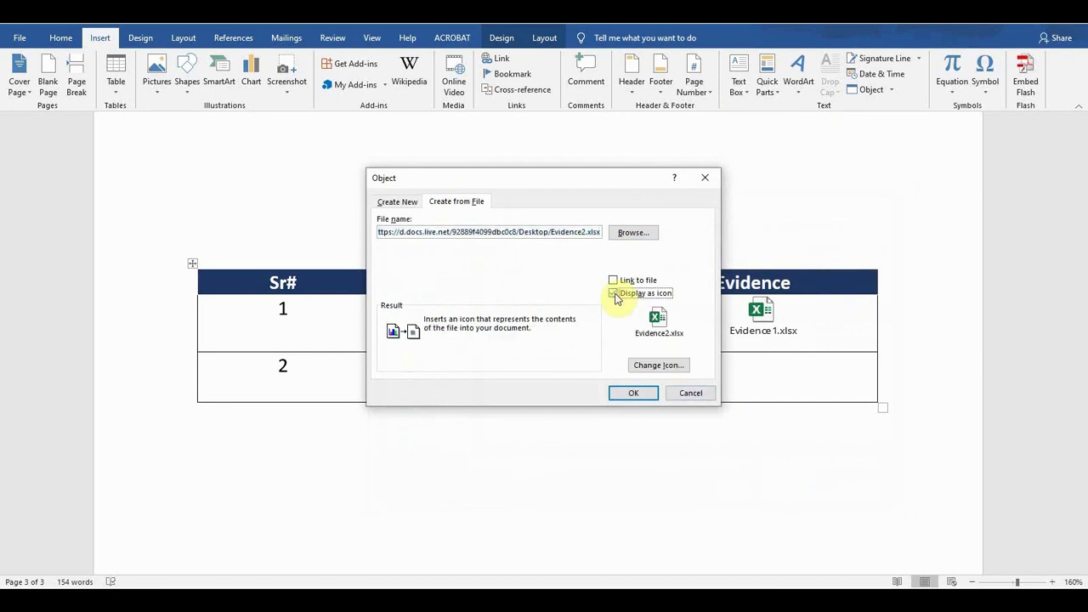
{"action": "left_click", "coordinate": [660, 364]}
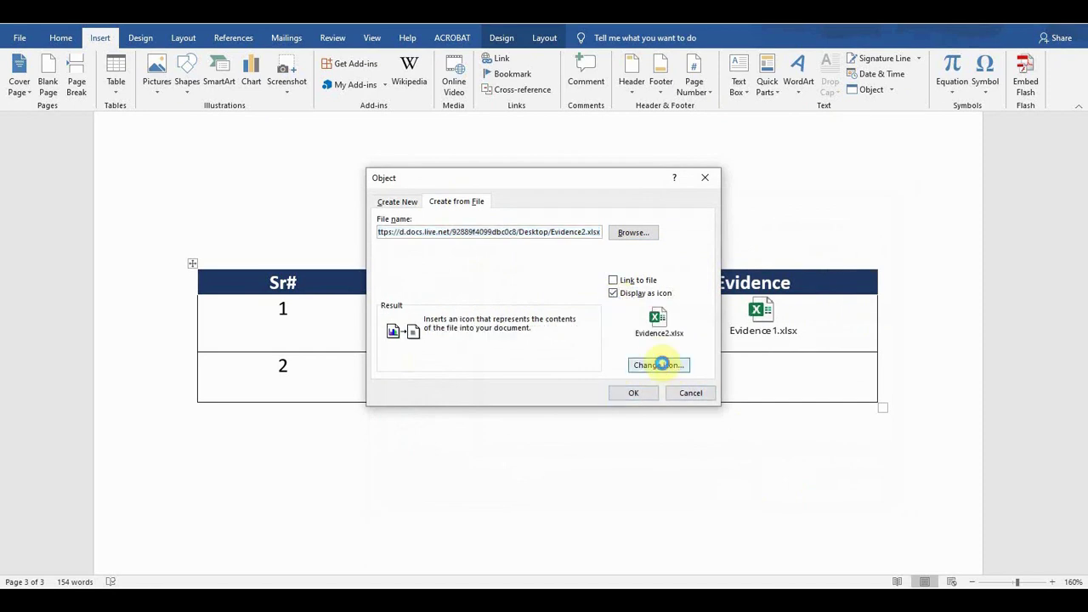
{"action": "left_click", "coordinate": [445, 334]}
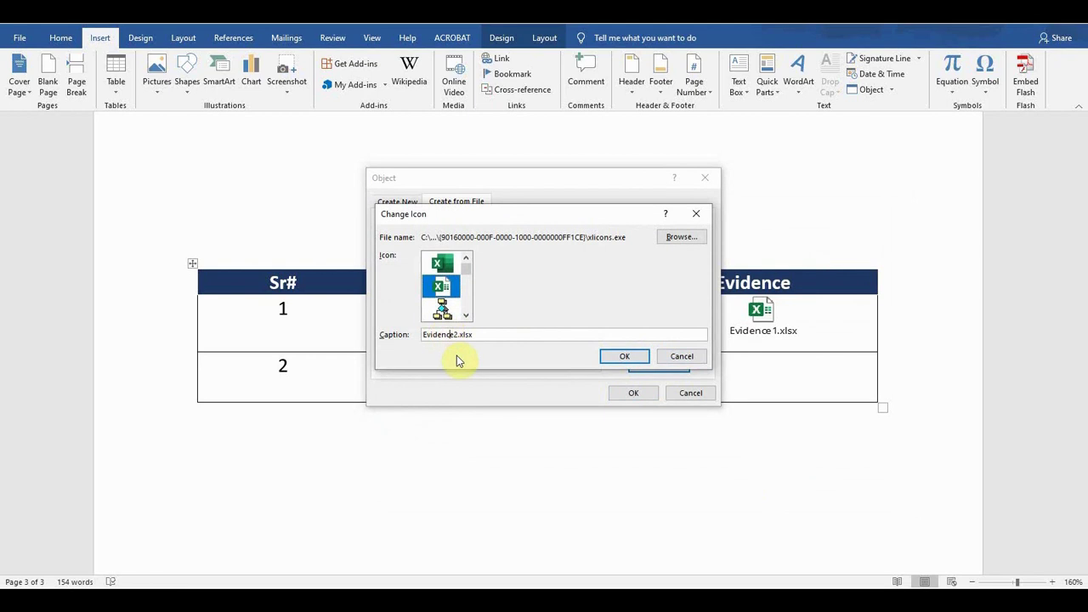
{"action": "key", "text": "BackSpace"}
{"action": "key", "text": "BackSpace"}
{"action": "key", "text": "BackSpace"}
{"action": "key", "text": "BackSpace"}
{"action": "key", "text": "BackSpace"}
{"action": "key", "text": "BackSpace"}
{"action": "key", "text": "BackSpace"}
{"action": "key", "text": "BackSpace"}
{"action": "type", "text": "Data"}
{"action": "left_click", "coordinate": [613, 361]}
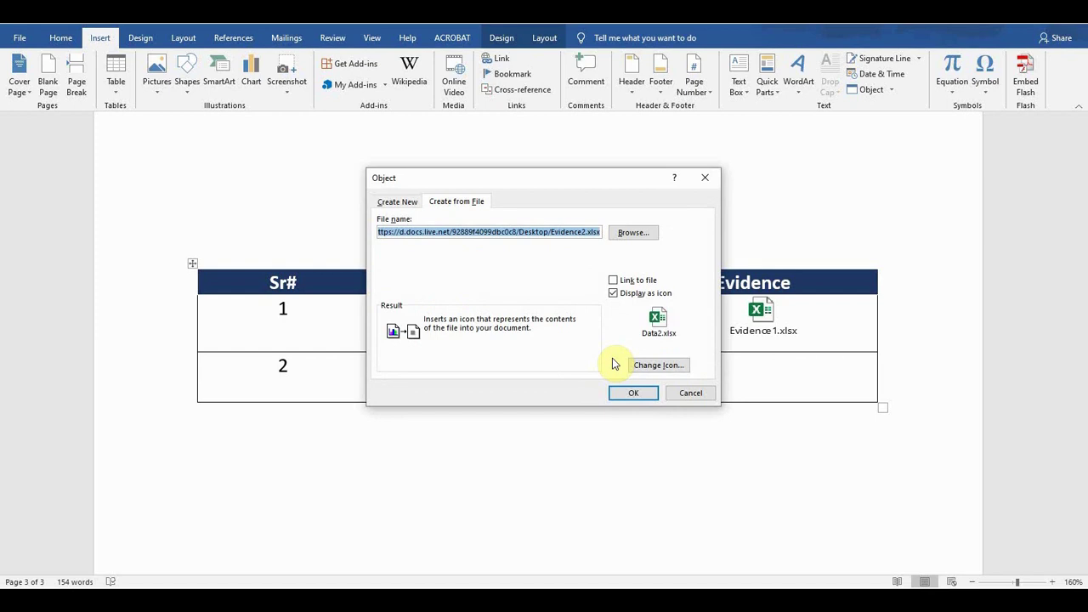
Embed the Data2.xlsx icon in row 2's Evidence cell and shrink it to match Evidence1.xlsx
{"action": "left_click", "coordinate": [635, 395]}
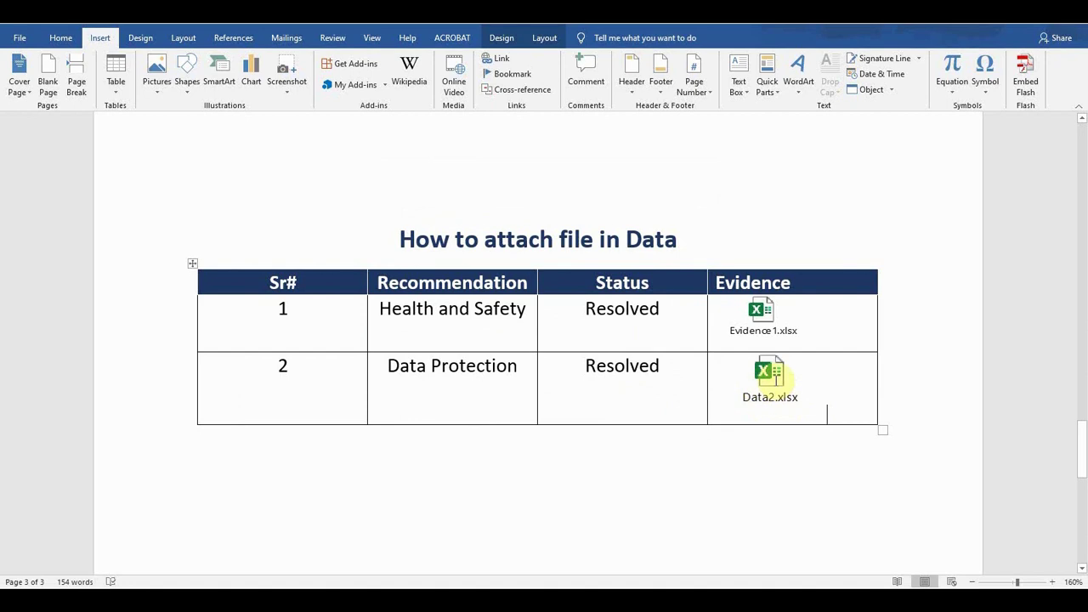
{"action": "left_click", "coordinate": [775, 384]}
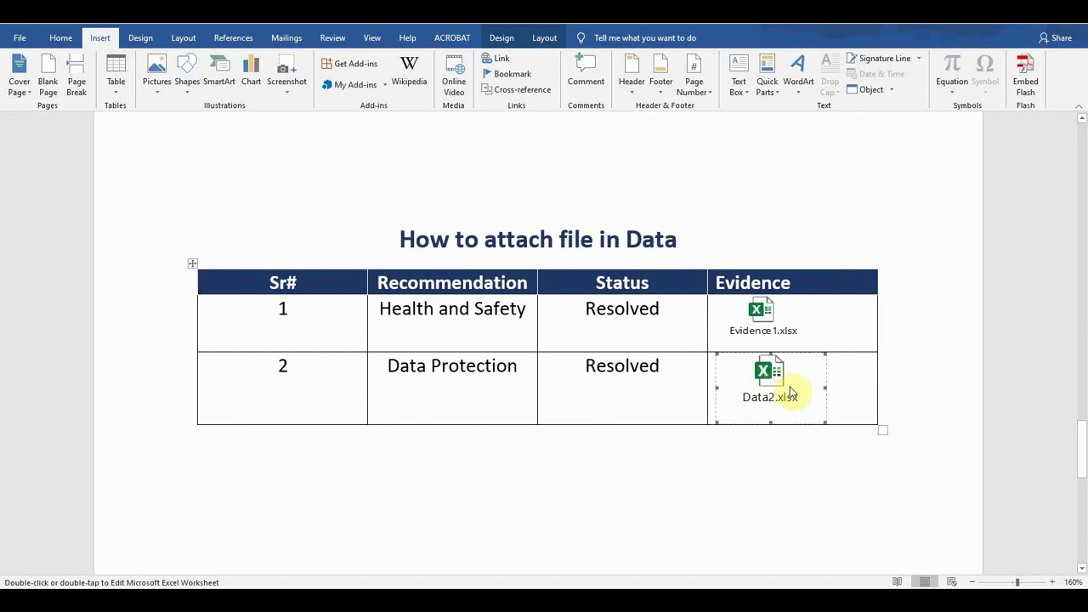
{"action": "left_click_drag", "start_coordinate": [716, 420], "coordinate": [734, 401]}
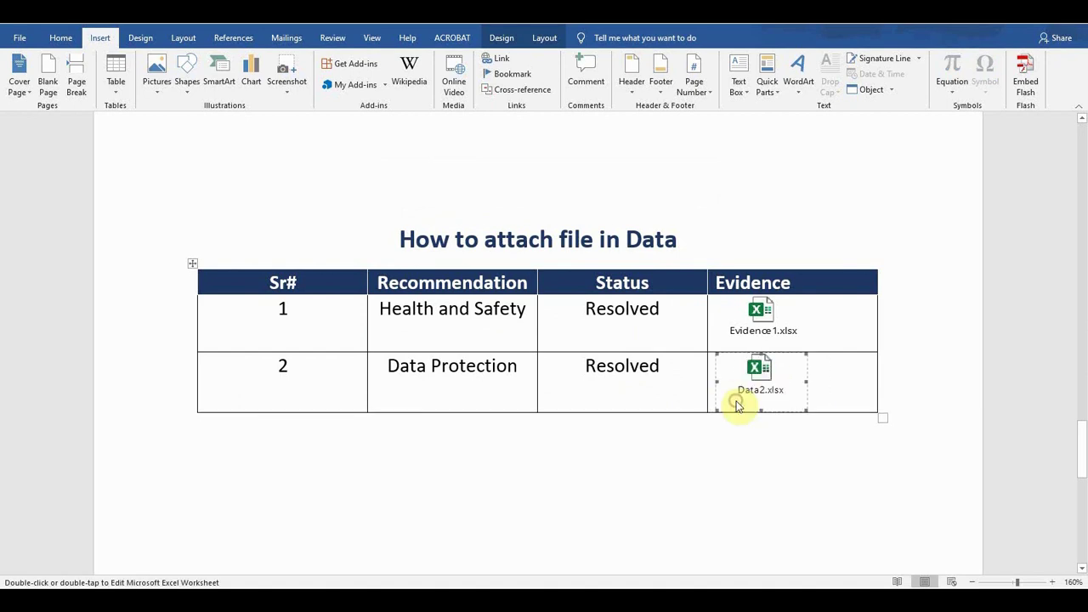
{"action": "left_click", "coordinate": [826, 384]}
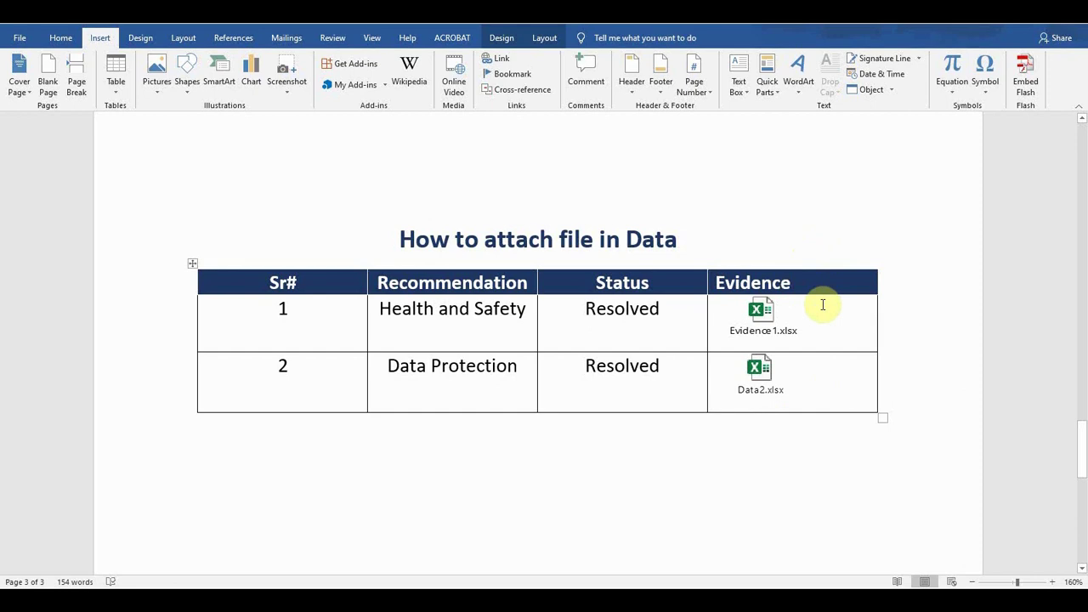
{"action": "double_click", "coordinate": [760, 312]}
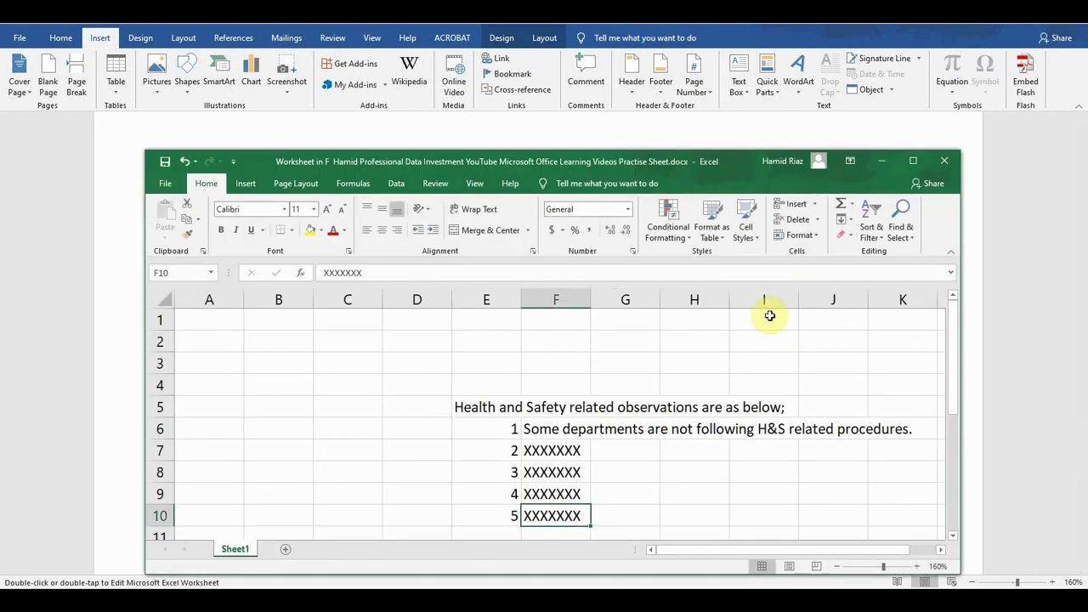
{"action": "left_click", "coordinate": [546, 430]}
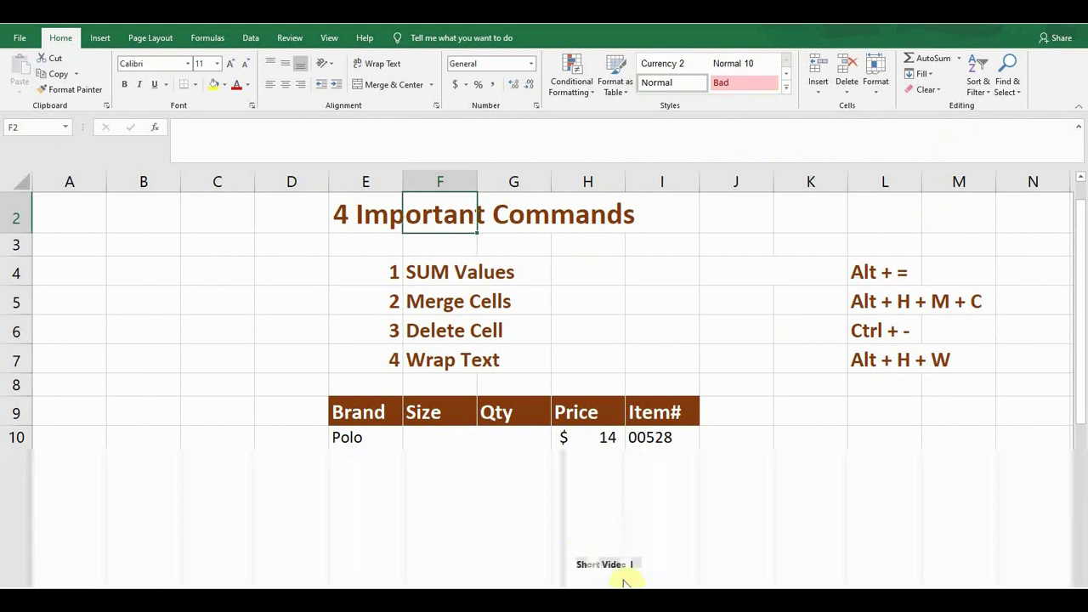
{"action": "left_click", "coordinate": [621, 519]}
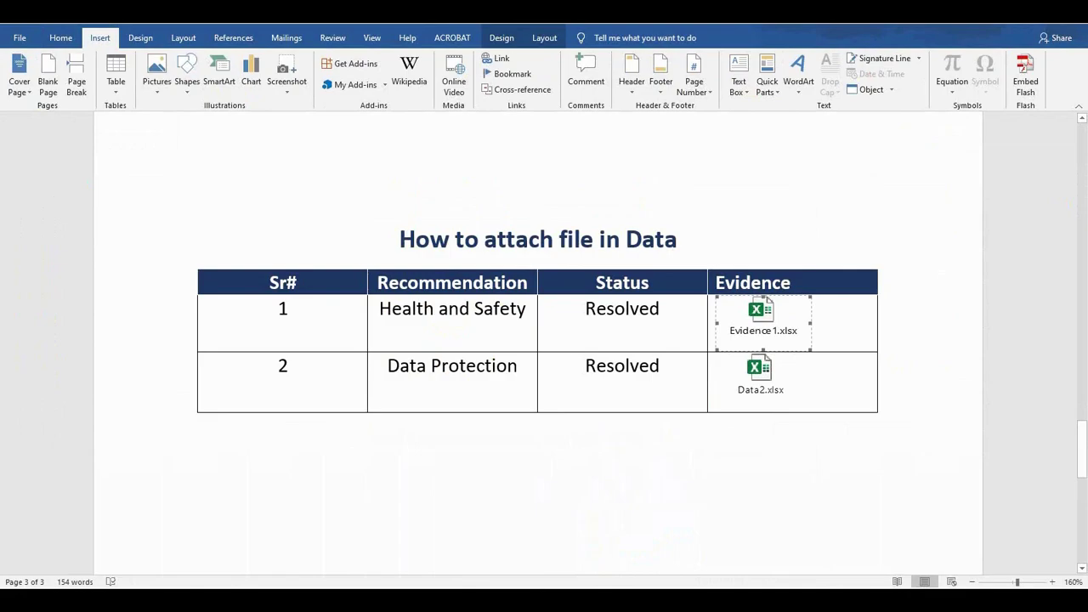
{"action": "left_click", "coordinate": [837, 326]}
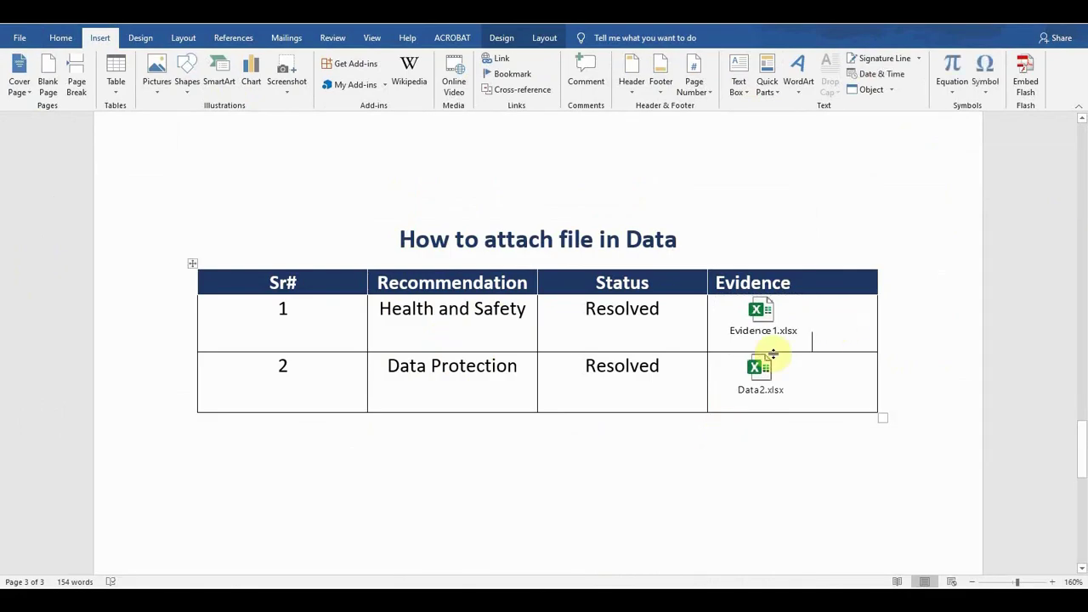